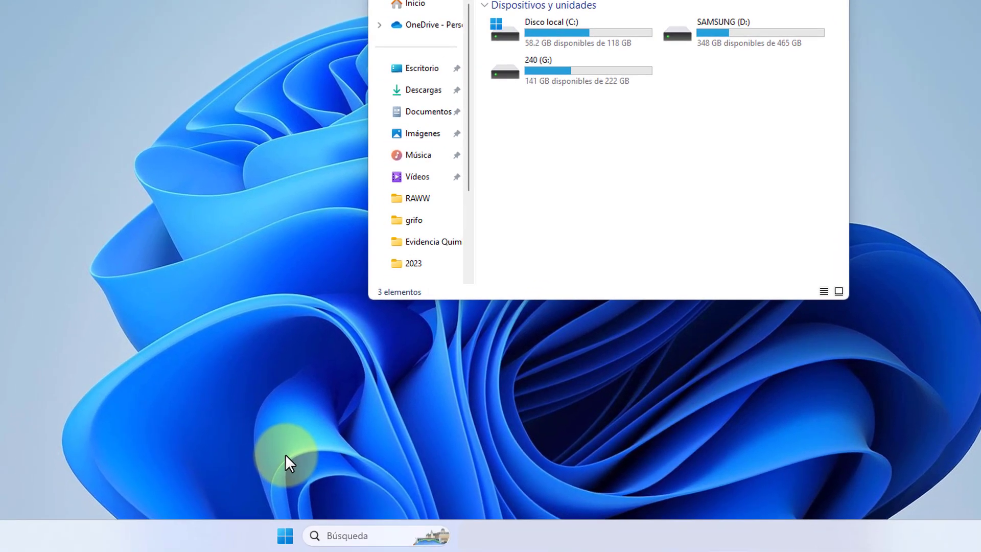
# Open the Windows Disk Management utility (Administración de discos)
pyautogui.rightClick(282, 539)
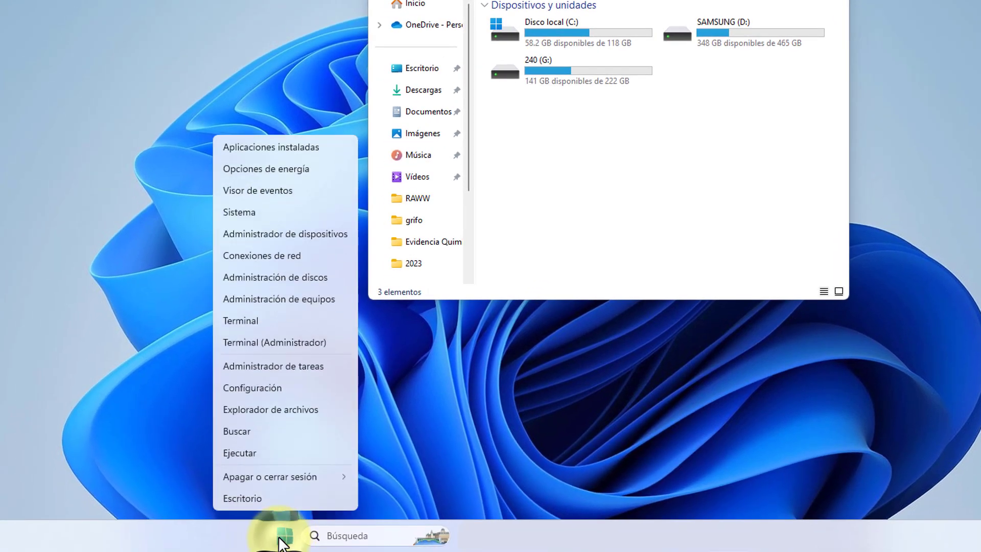
pyautogui.rightClick(282, 540)
pyautogui.rightClick(282, 540)
pyautogui.rightClick(282, 540)
pyautogui.rightClick(282, 540)
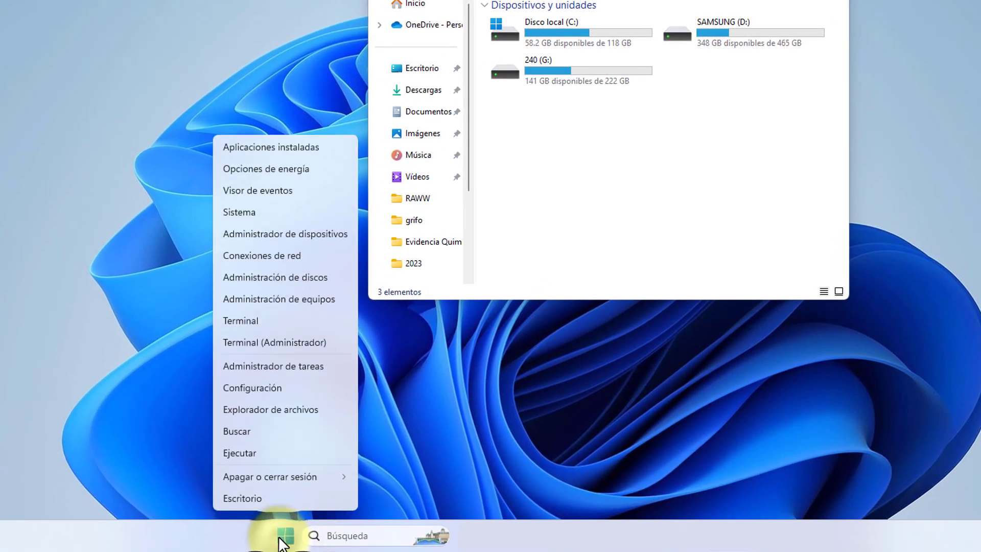
pyautogui.rightClick(282, 540)
pyautogui.rightClick(283, 540)
pyautogui.rightClick(282, 540)
pyautogui.rightClick(282, 540)
pyautogui.rightClick(282, 540)
pyautogui.rightClick(282, 540)
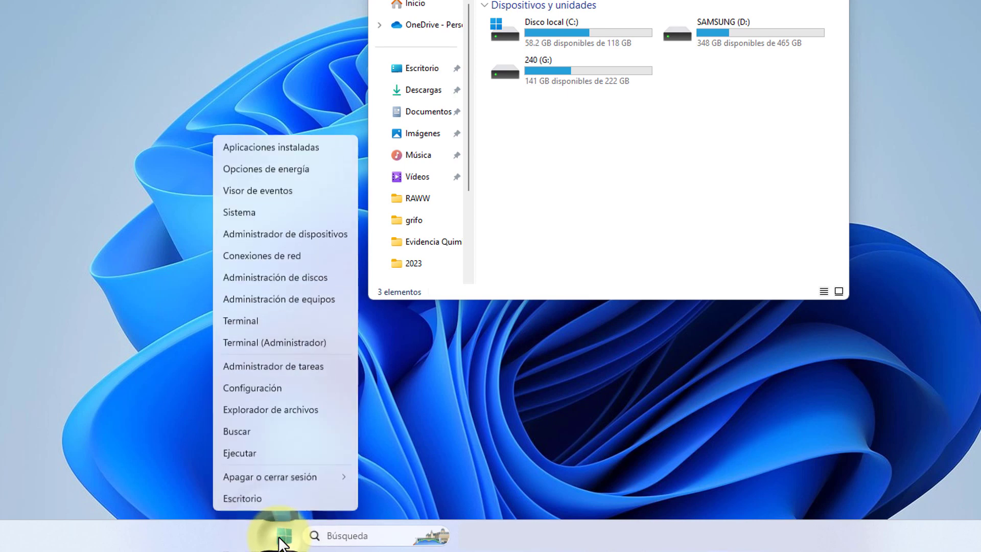
pyautogui.rightClick(282, 540)
pyautogui.rightClick(282, 539)
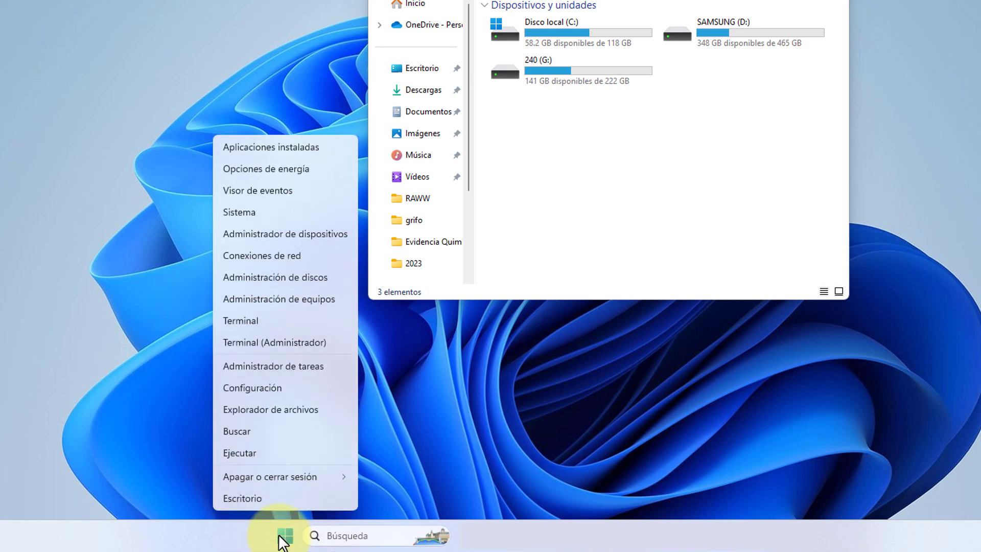
pyautogui.click(265, 281)
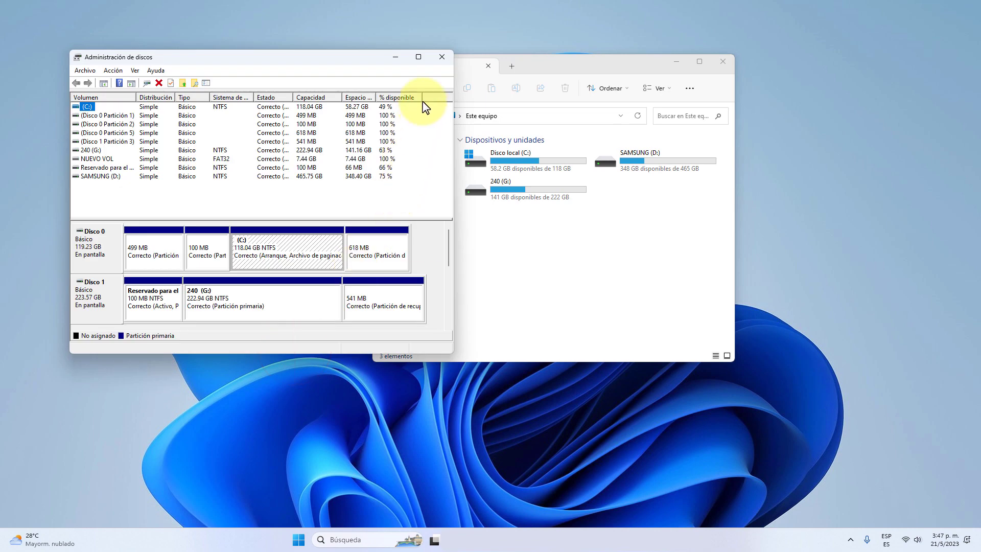
# Close the File Explorer window and reposition the Disk Management window nearer the middle of the desktop
pyautogui.click(725, 63)
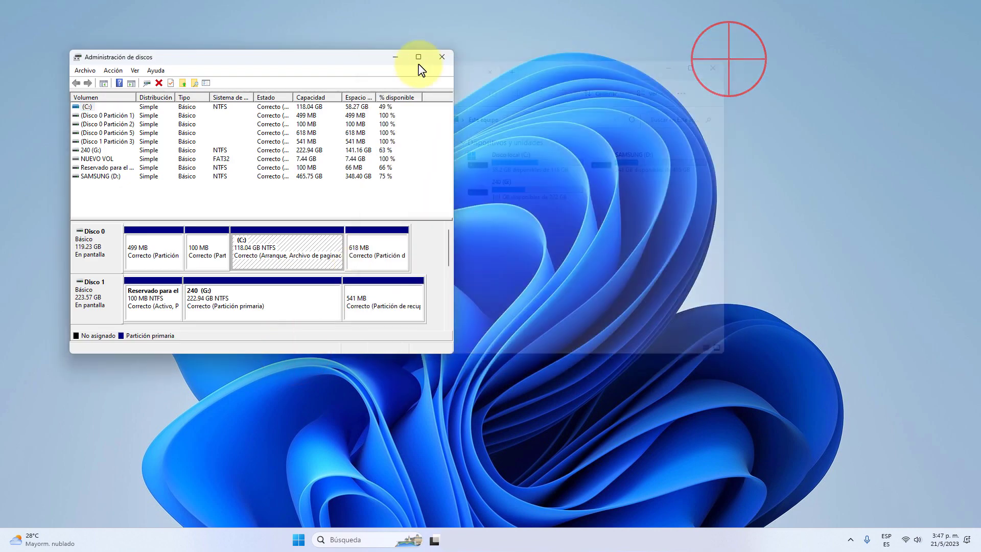
pyautogui.click(359, 64)
pyautogui.moveTo(359, 63); pyautogui.dragTo(635, 84)
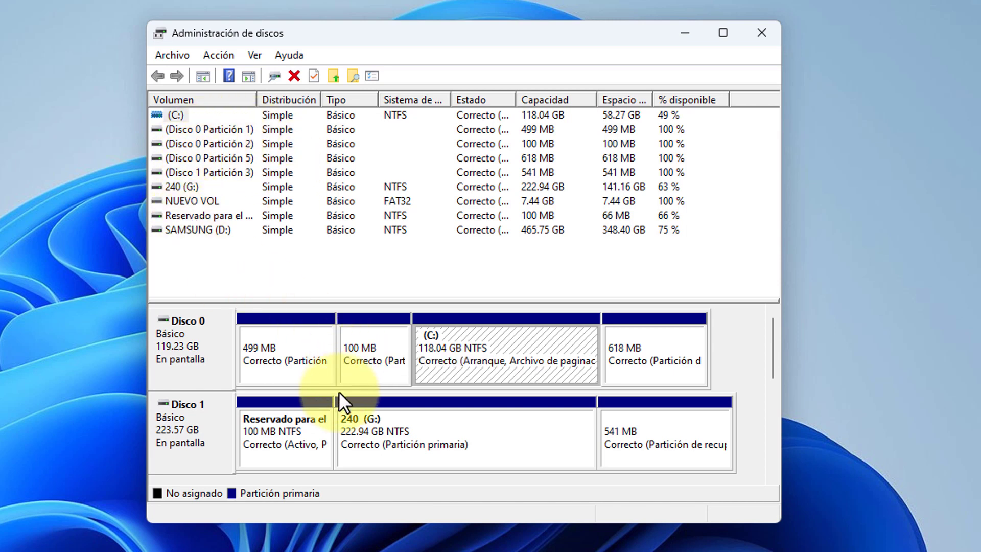
# Compare the disks in Disk Management with the drives under Este equipo in File Explorer, and close File Explorer
pyautogui.moveTo(768, 358); pyautogui.dragTo(776, 384)
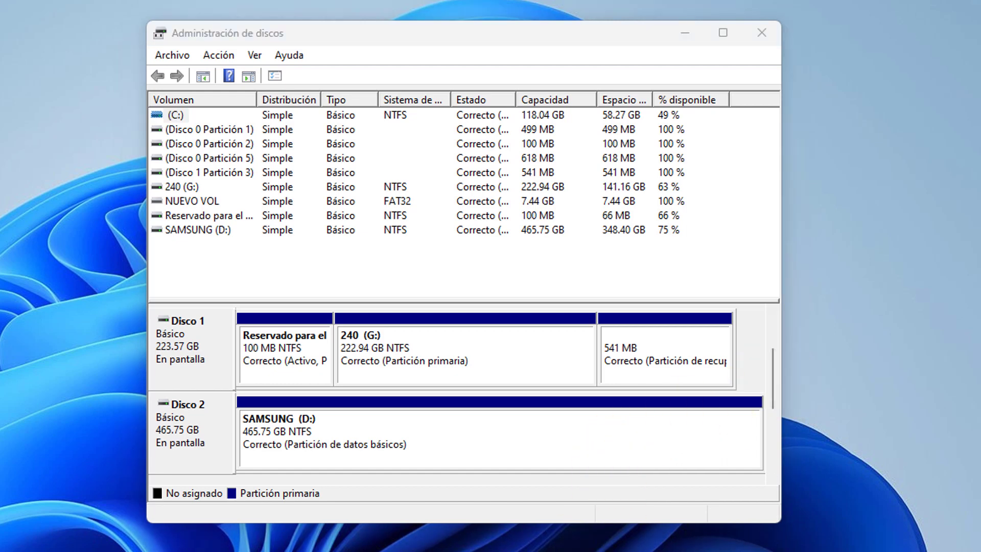
pyautogui.press('super+e')
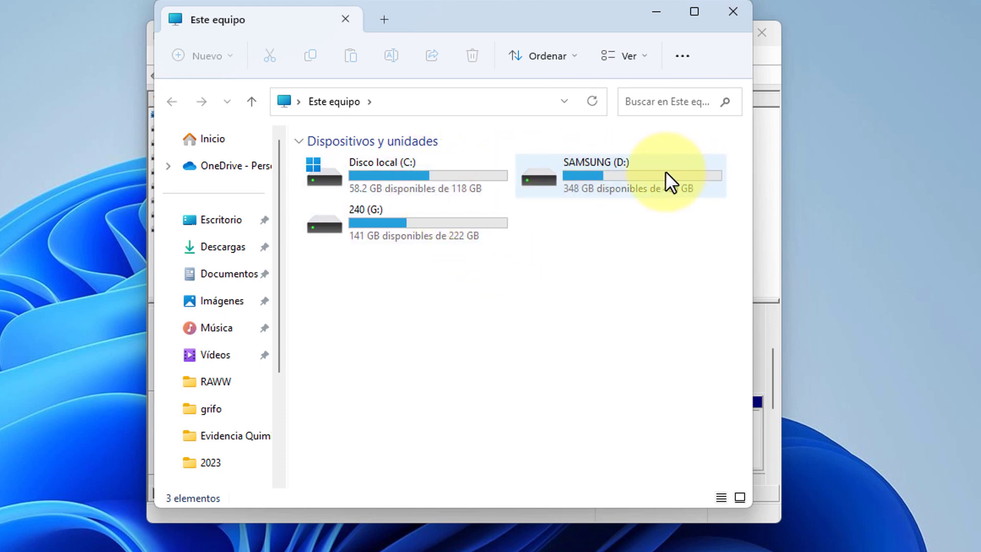
pyautogui.moveTo(419, 213)
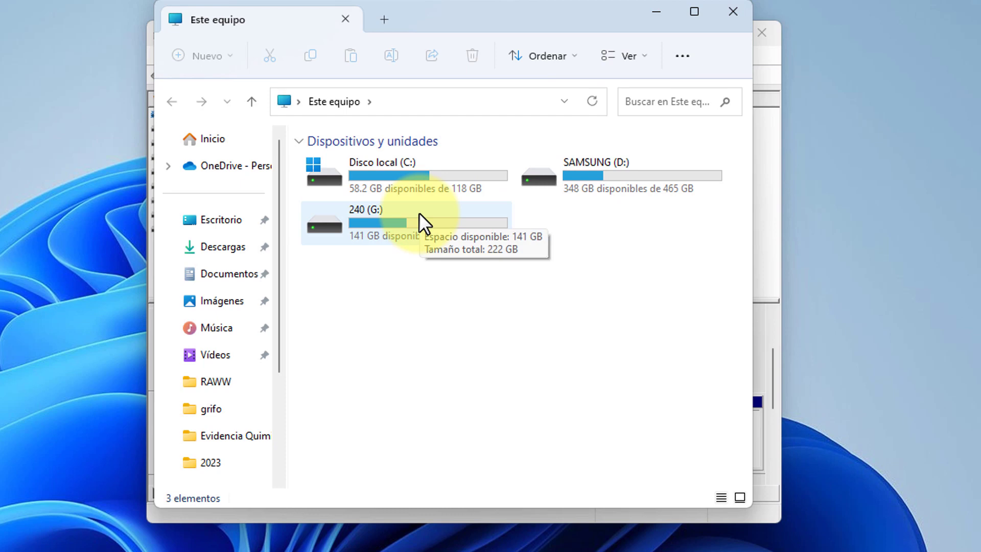
pyautogui.click(731, 16)
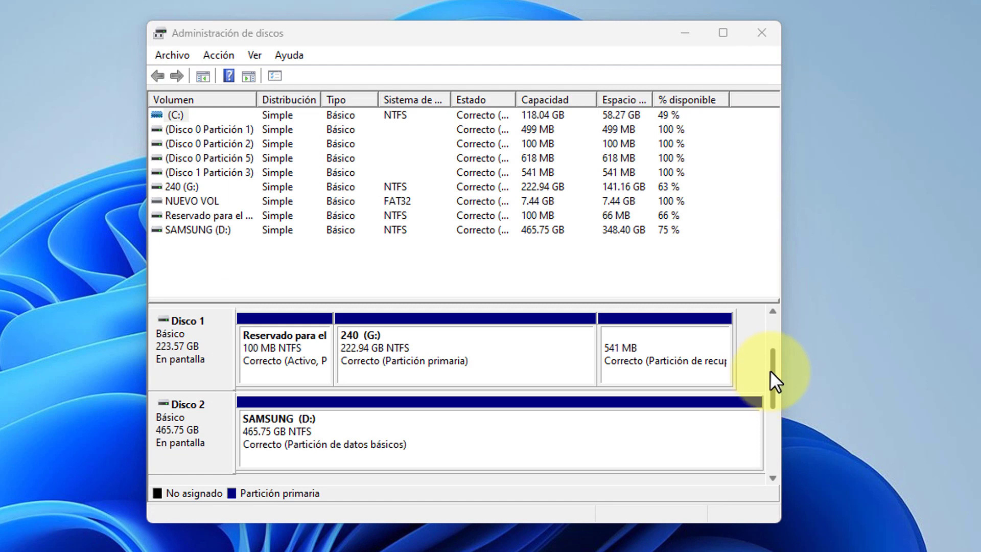
# Assign drive letter E to the NUEVO VOL partition on the removable Disco 3
pyautogui.click(771, 370)
pyautogui.moveTo(771, 370); pyautogui.dragTo(771, 394)
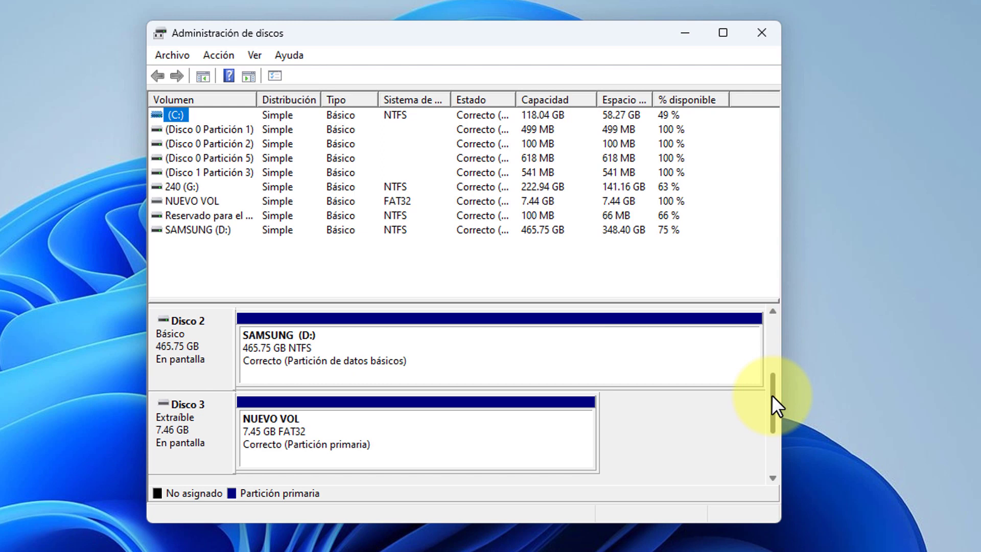
pyautogui.moveTo(771, 394); pyautogui.dragTo(774, 431)
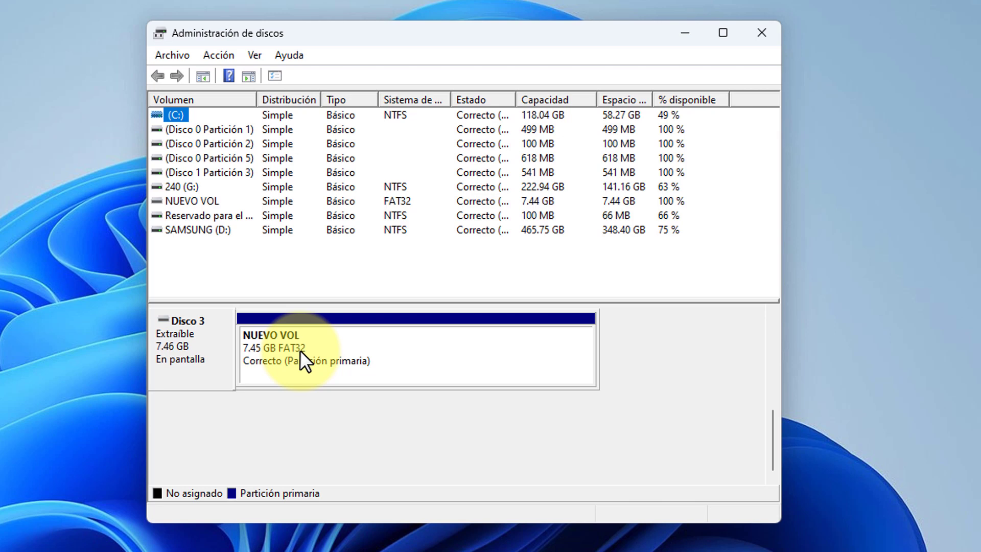
pyautogui.click(460, 360)
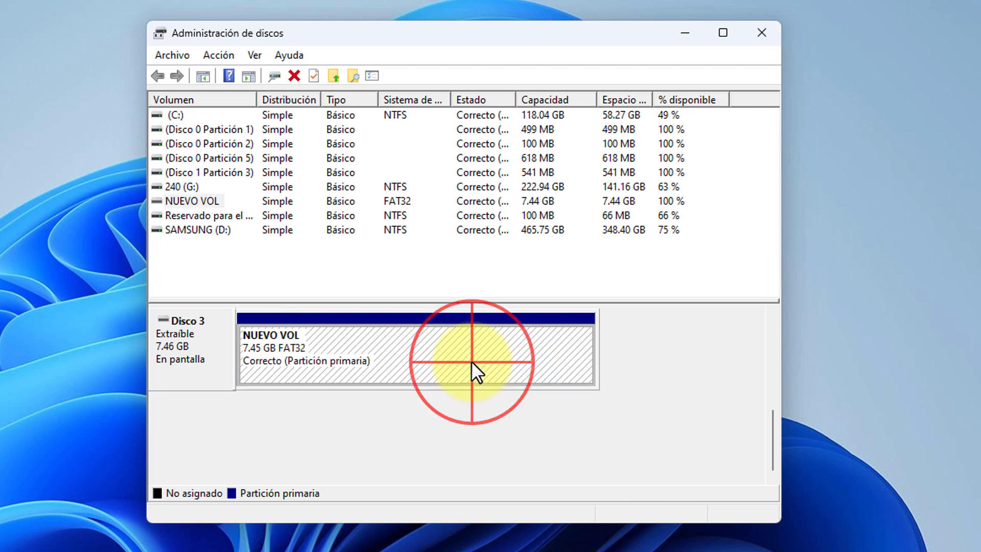
pyautogui.rightClick(428, 348)
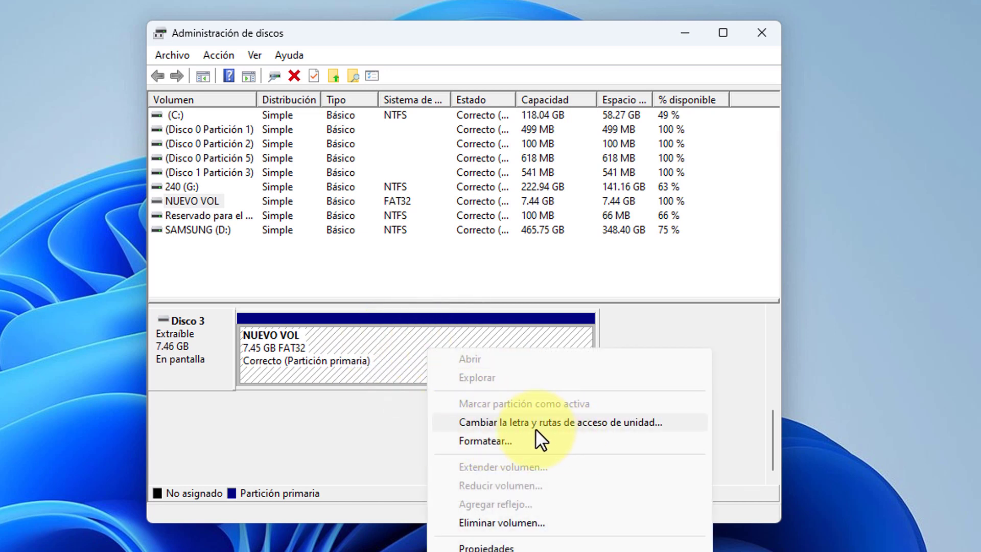
pyautogui.click(557, 423)
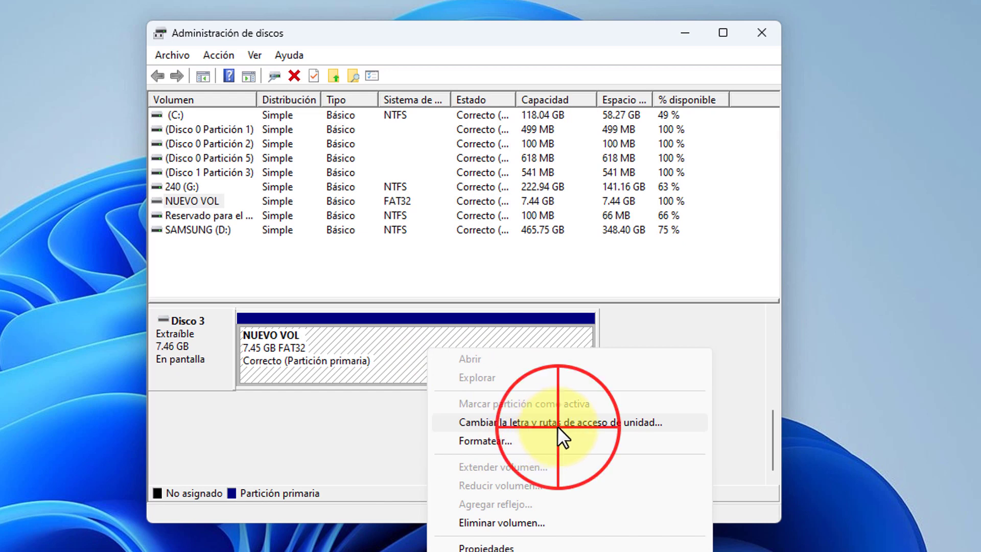
pyautogui.click(356, 332)
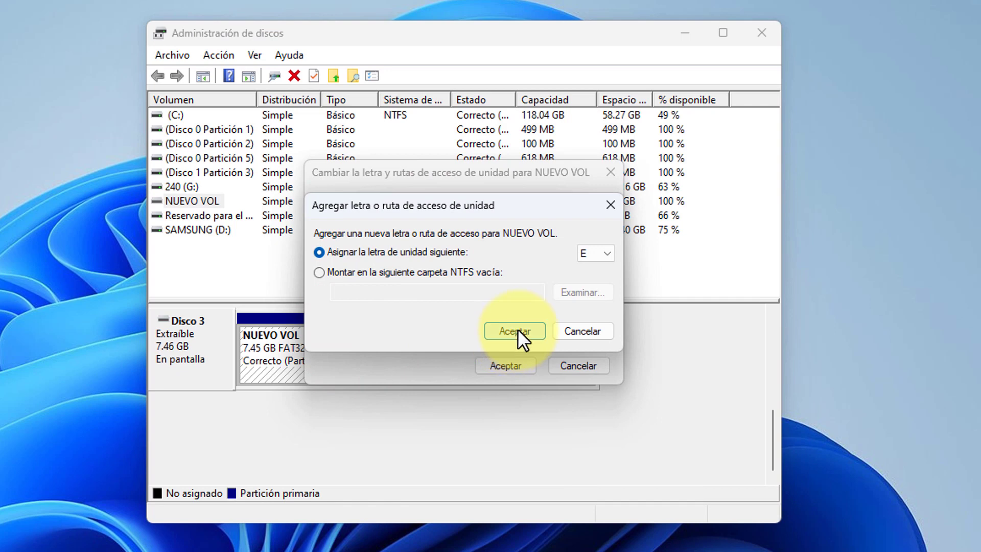
pyautogui.click(524, 329)
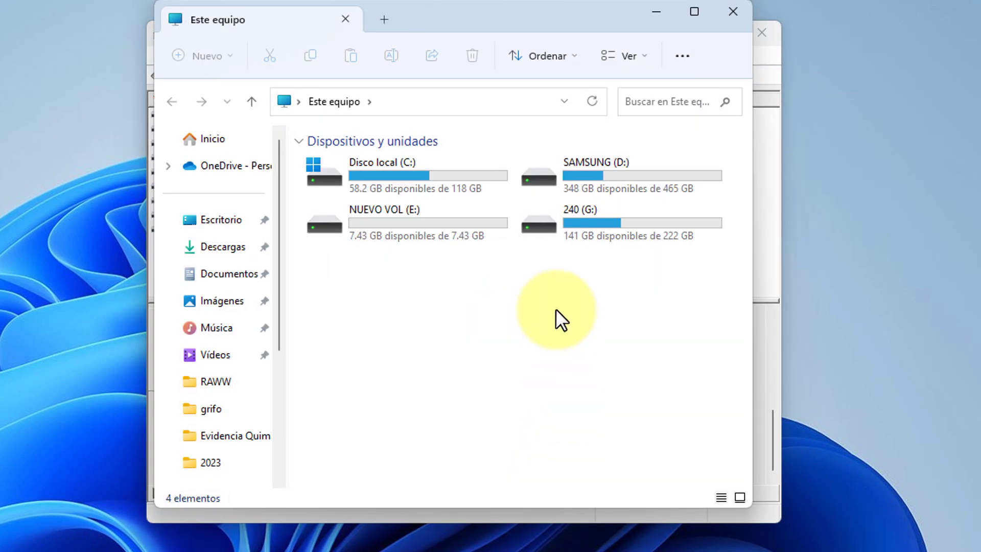
# In File Explorer, inspect the contents of NUEVO VOL (E:), return to Este equipo and check the drive's capacity
pyautogui.doubleClick(408, 204)
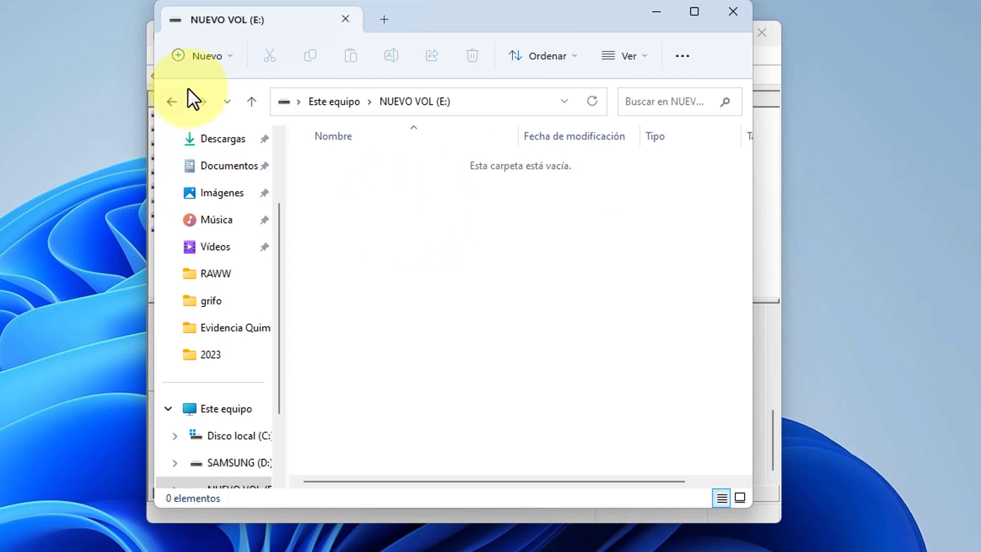
pyautogui.click(172, 101)
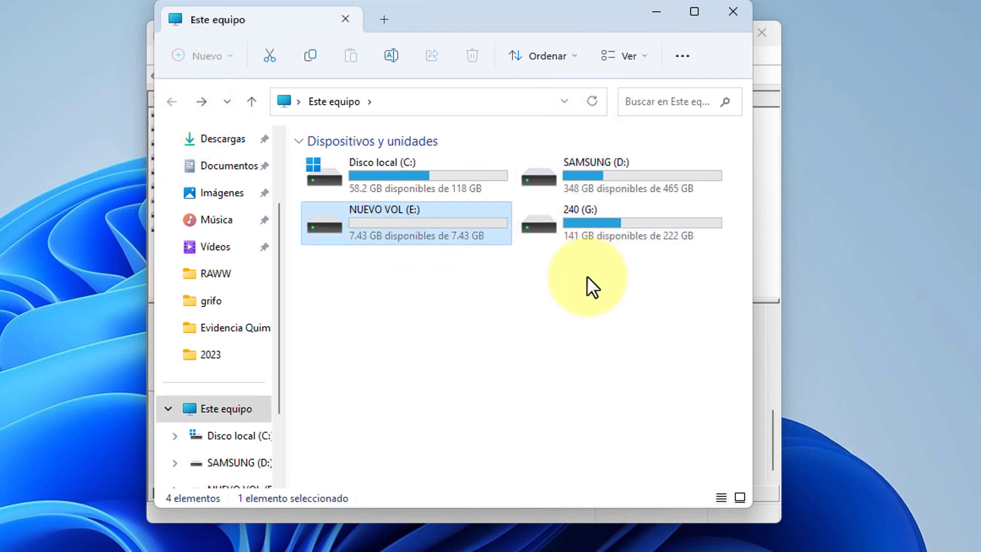
pyautogui.moveTo(454, 235)
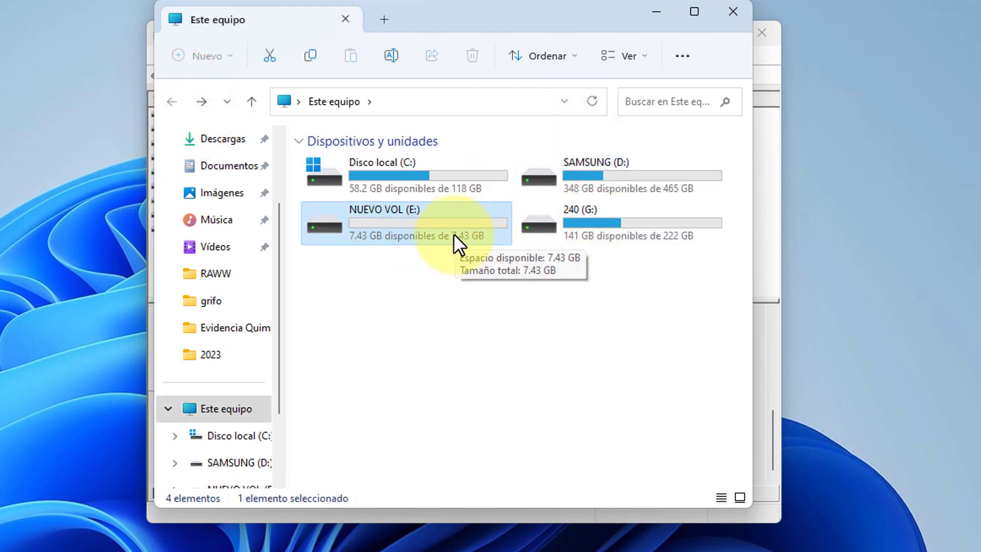